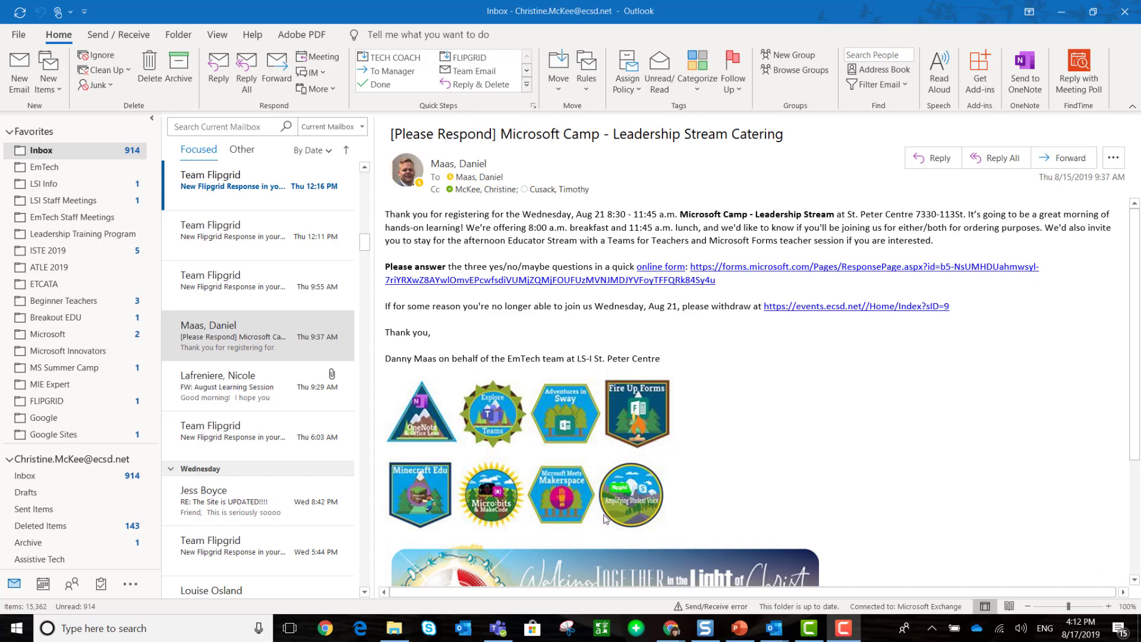
click(257, 330)
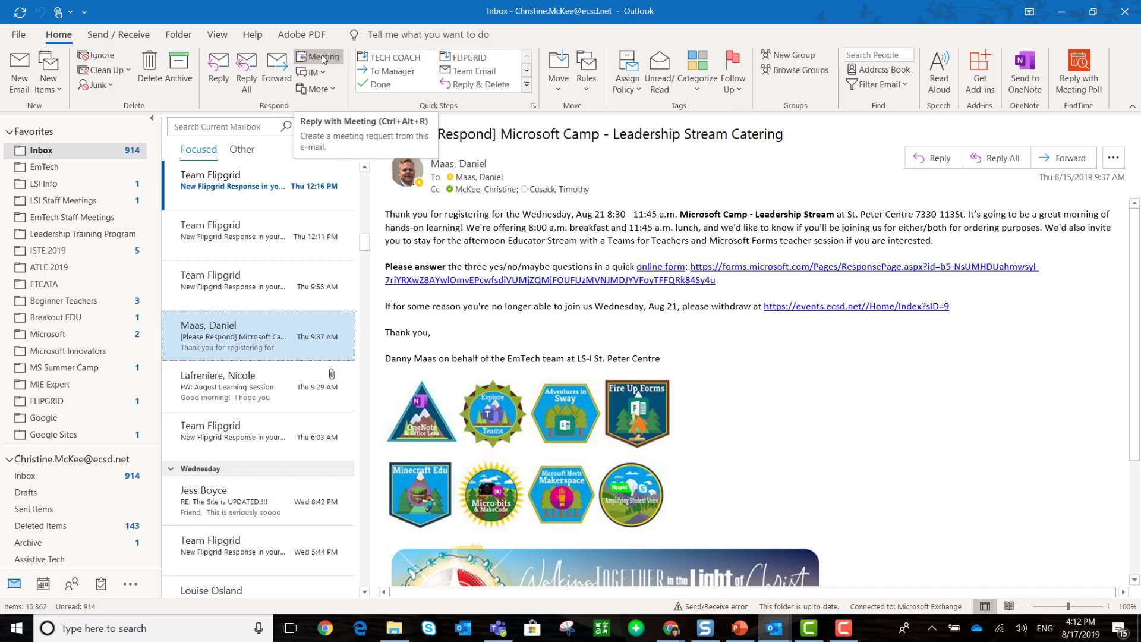
click(323, 59)
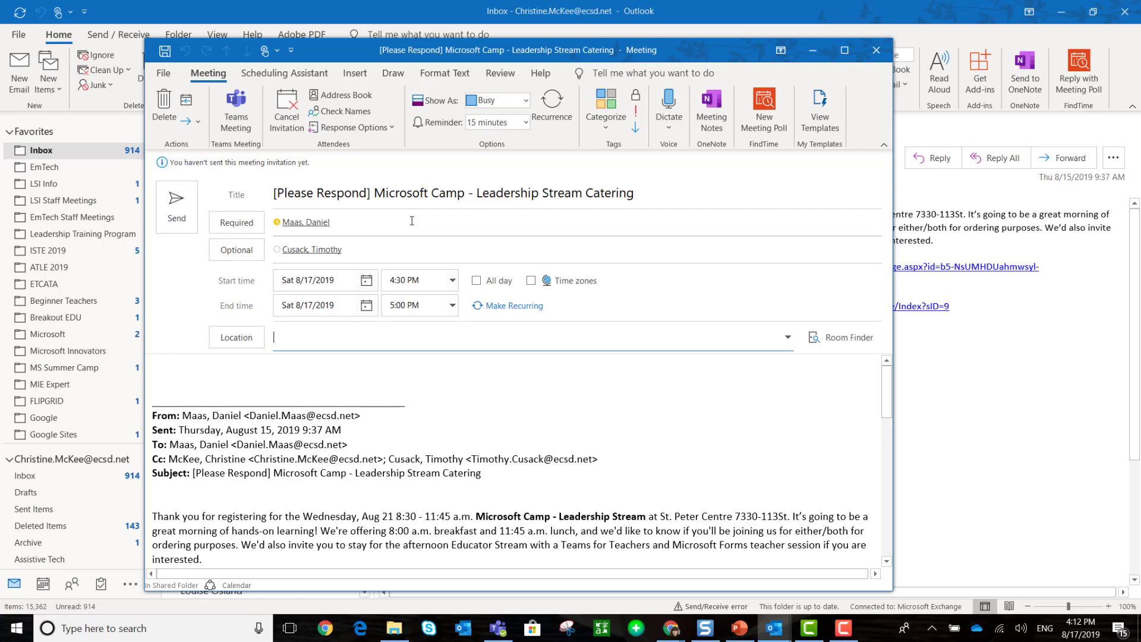
click(431, 250)
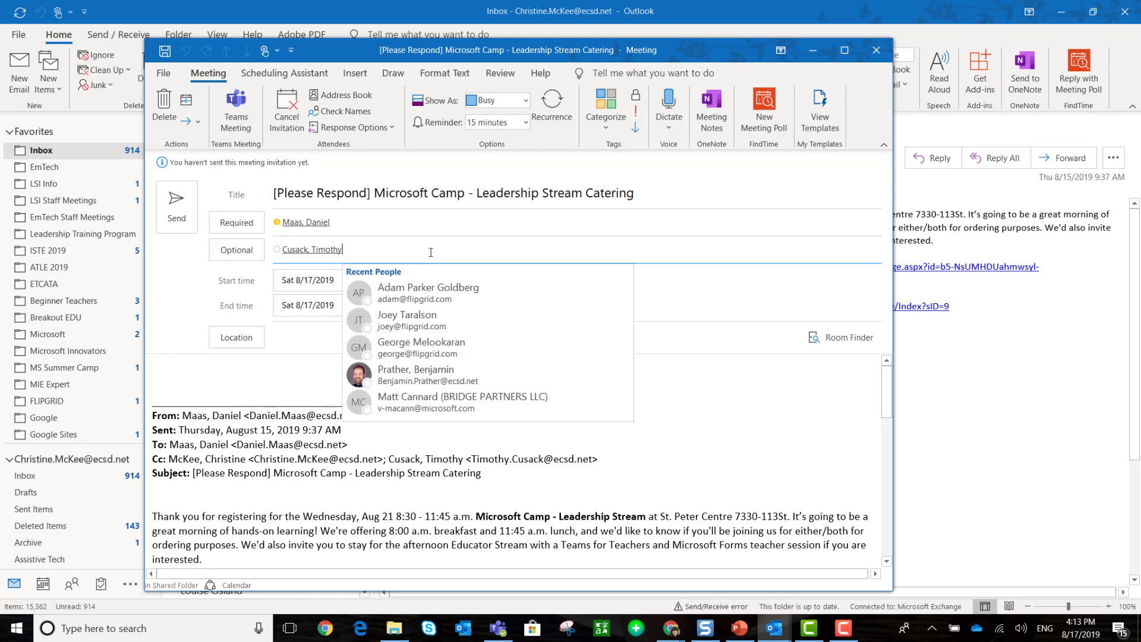
key(BackSpace)
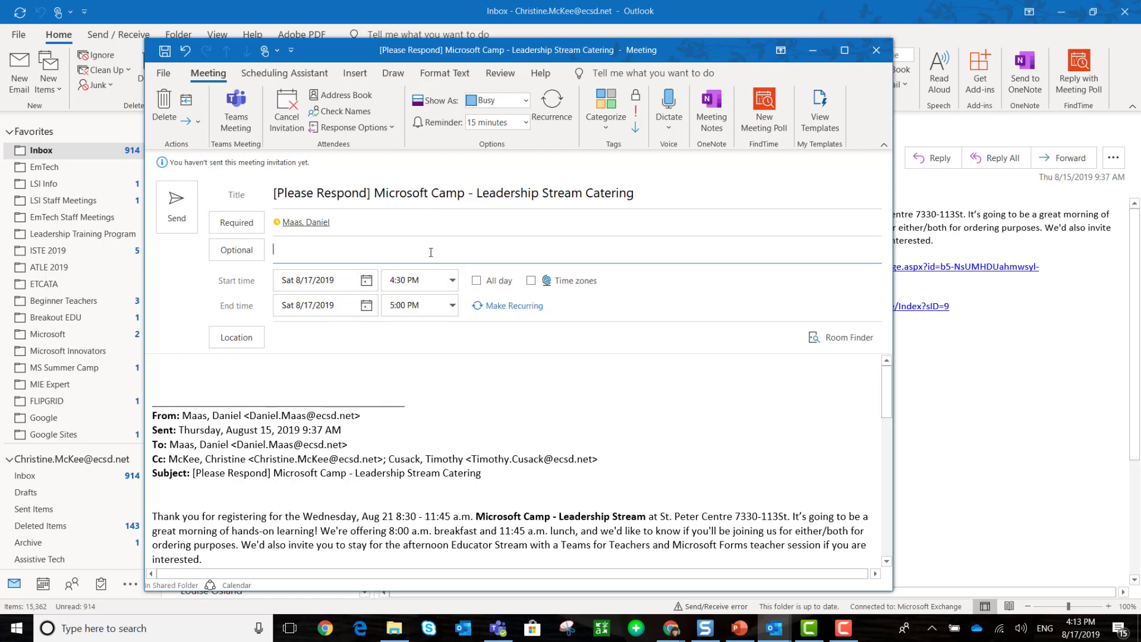
click(416, 222)
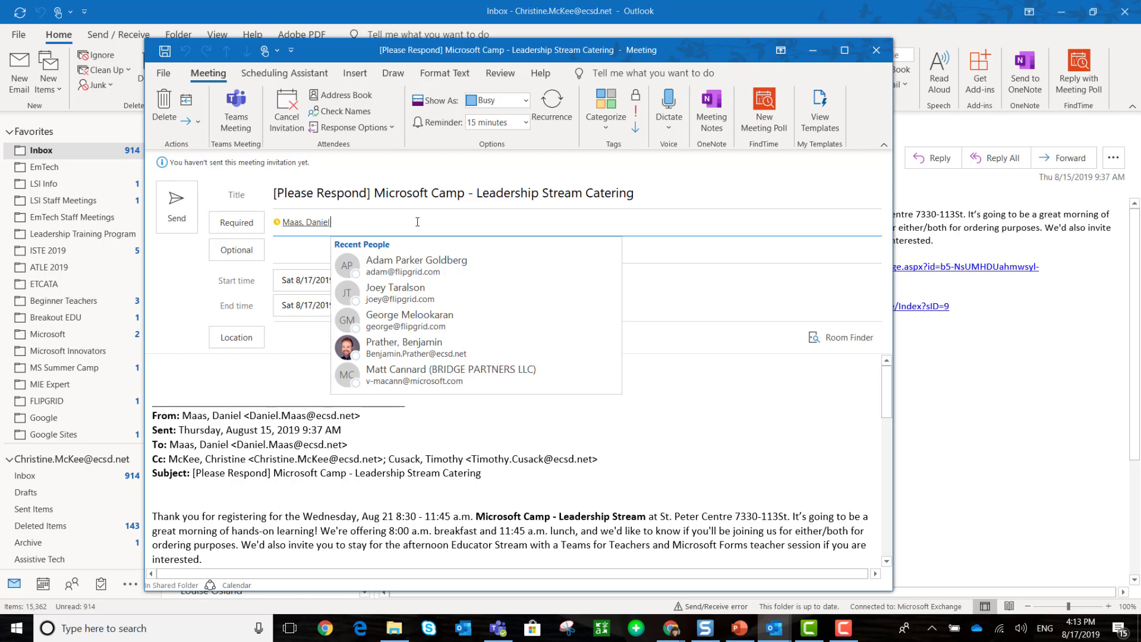
Step: Set the meeting start to Monday, August 19, 2019 at 9:00 AM
click(292, 282)
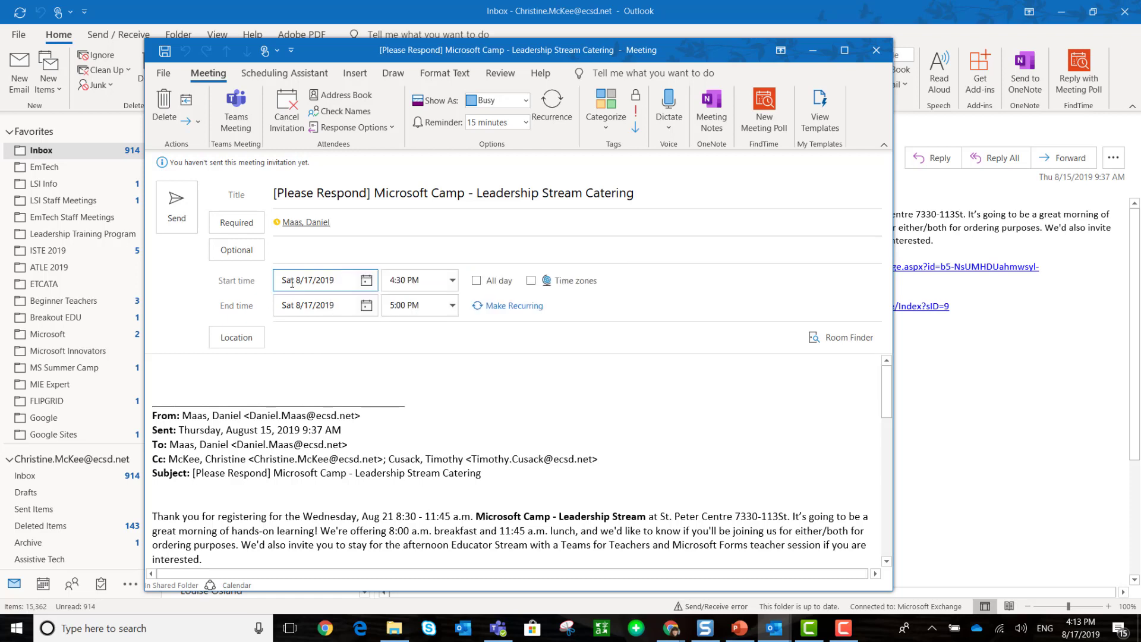
click(362, 288)
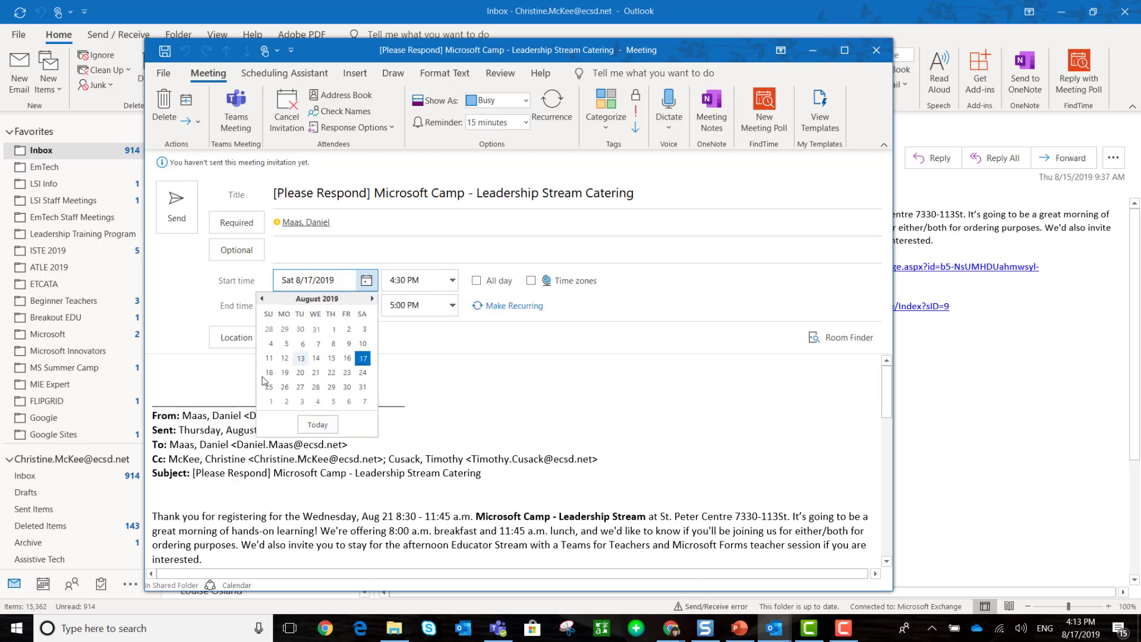
click(284, 371)
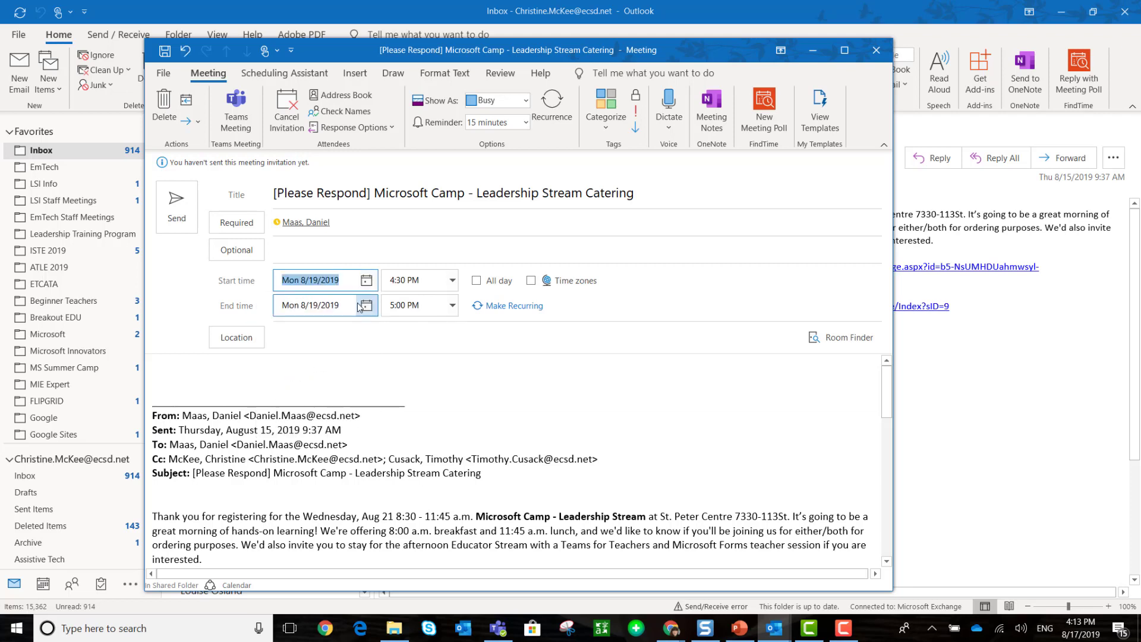
click(451, 281)
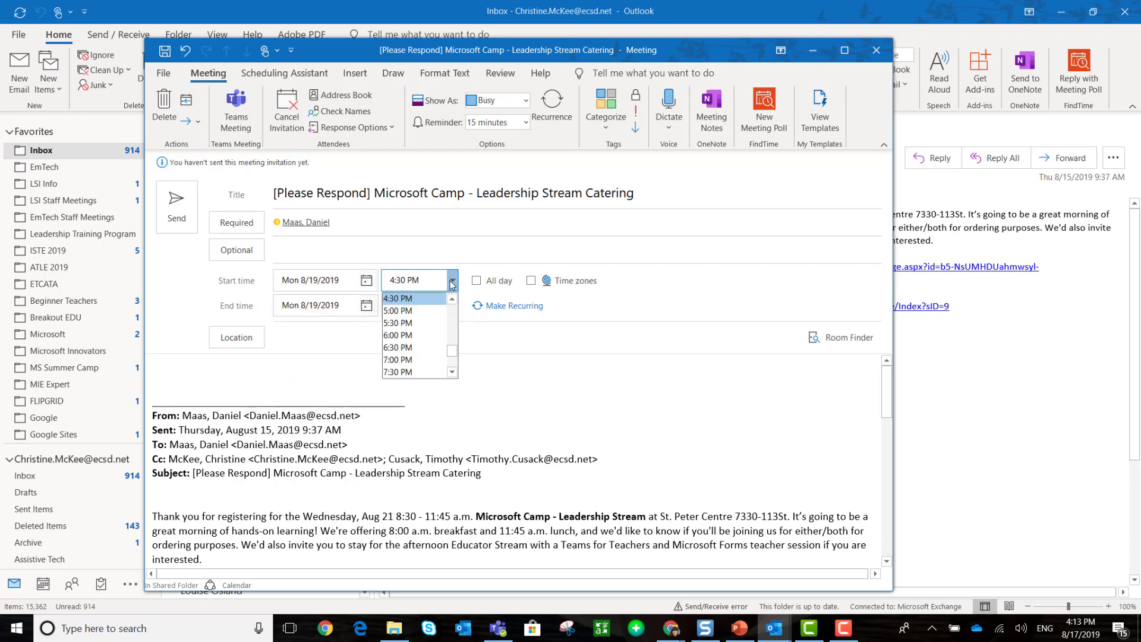
scroll(453, 305, up, 2)
scroll(456, 312, up, 2)
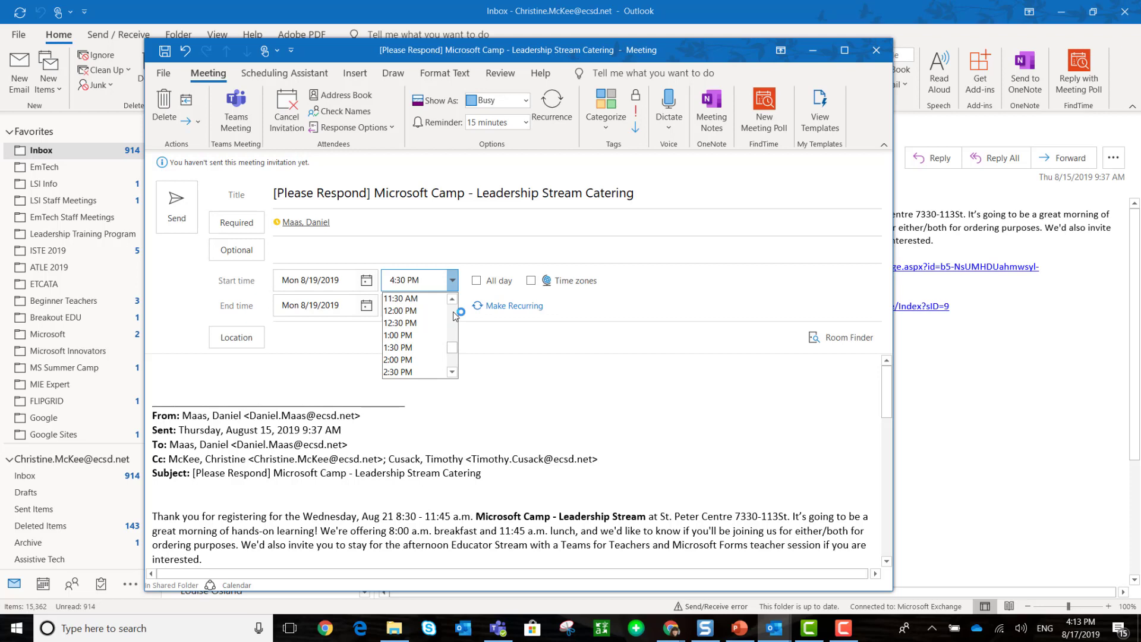
scroll(455, 315, up, 3)
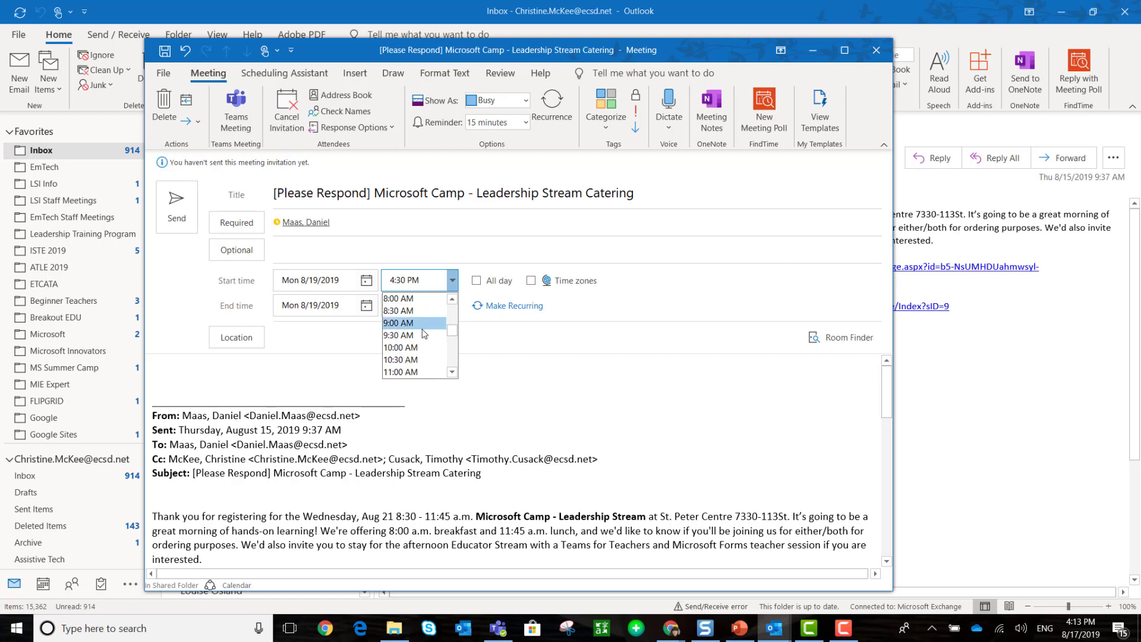
click(423, 327)
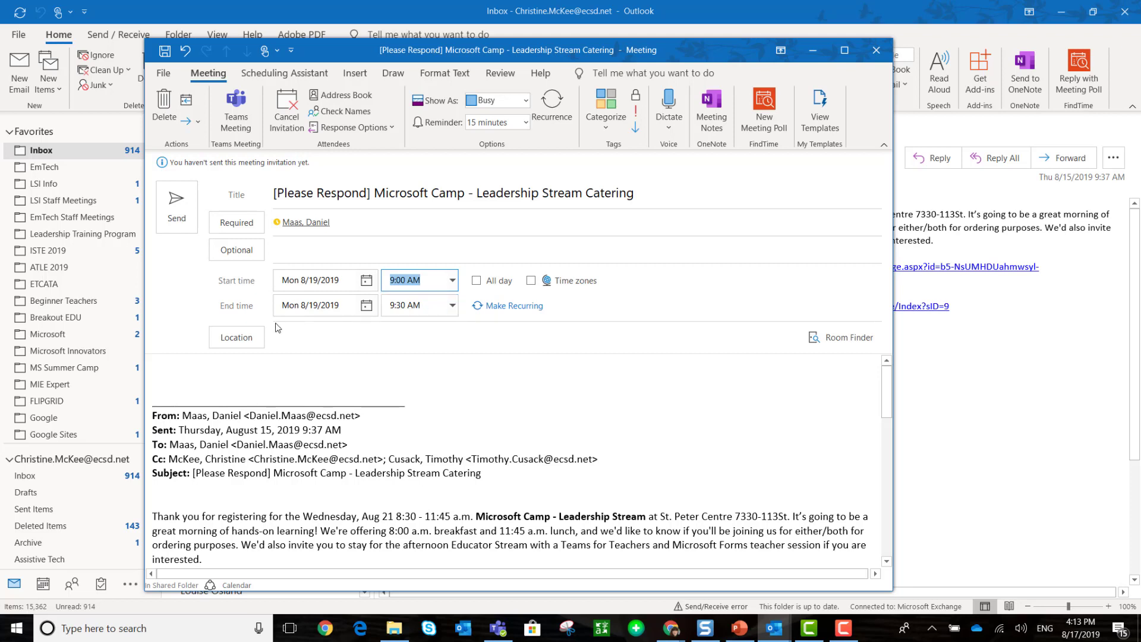
Step: Enter St. Peter Center as the meeting location
click(321, 345)
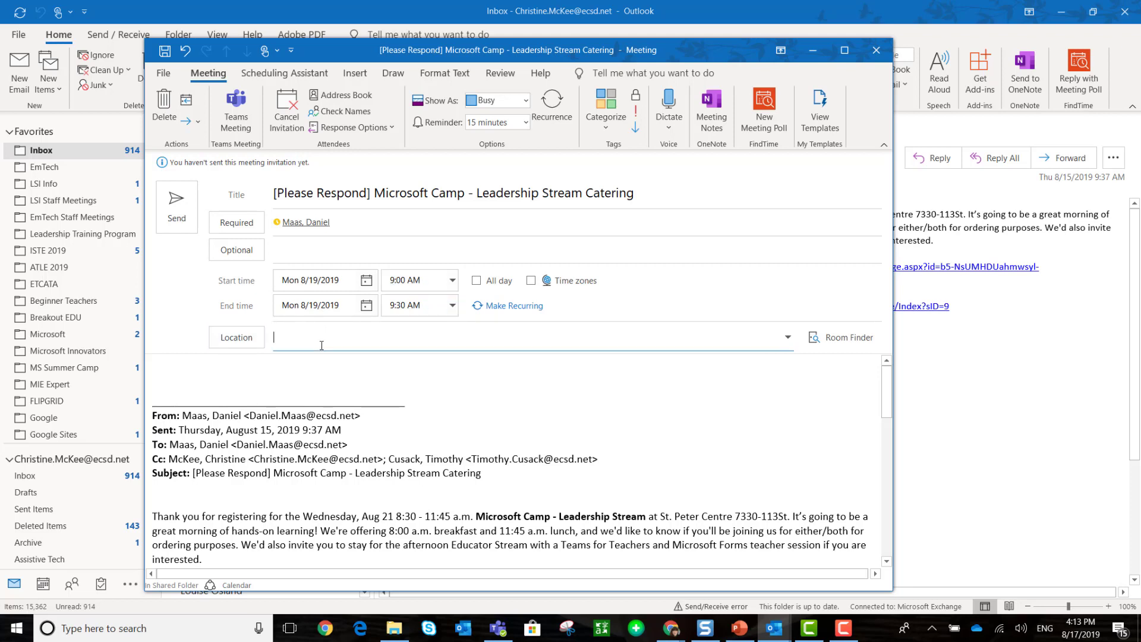
text(St. Peter Center)
scroll(580, 398, down, 1)
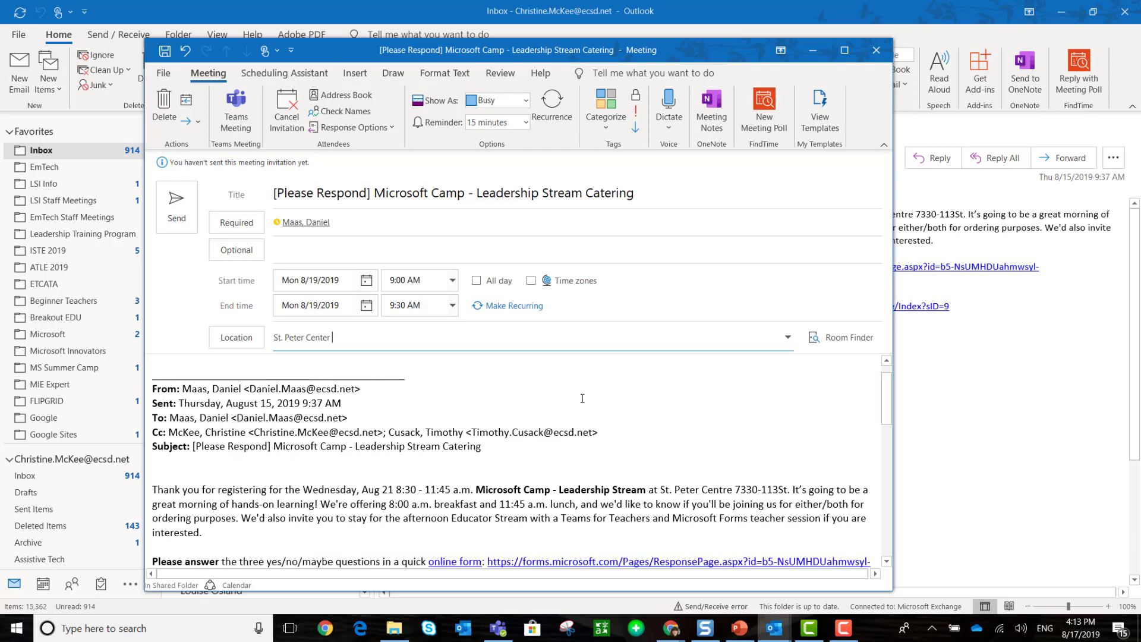
scroll(581, 397, down, 2)
scroll(581, 398, down, 2)
scroll(580, 397, down, 4)
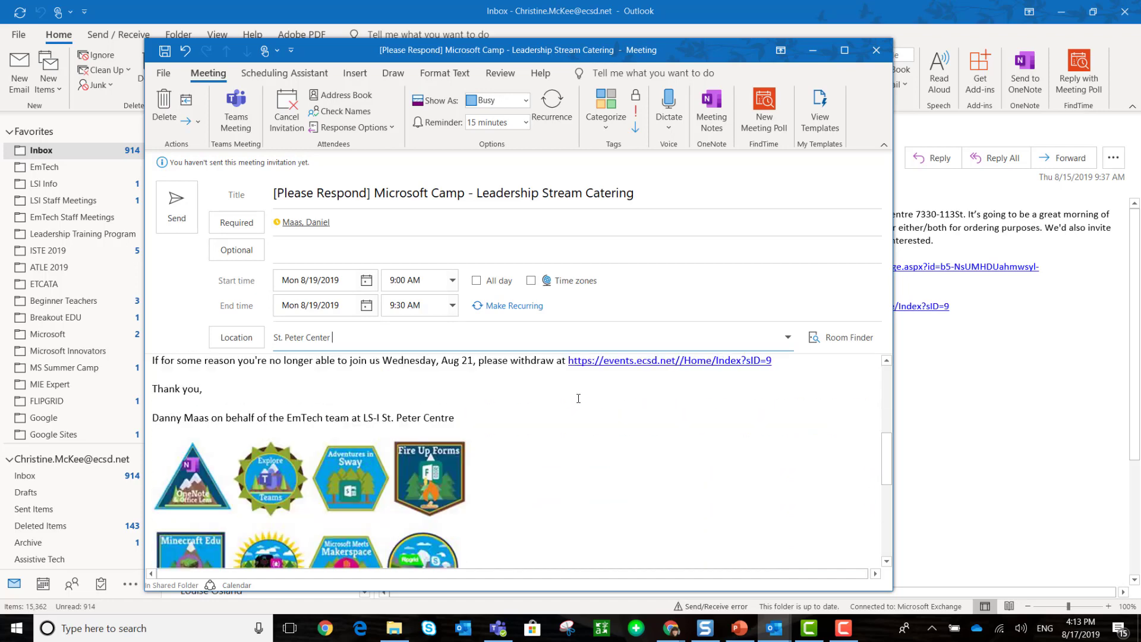
scroll(578, 399, down, 2)
scroll(578, 399, down, 1)
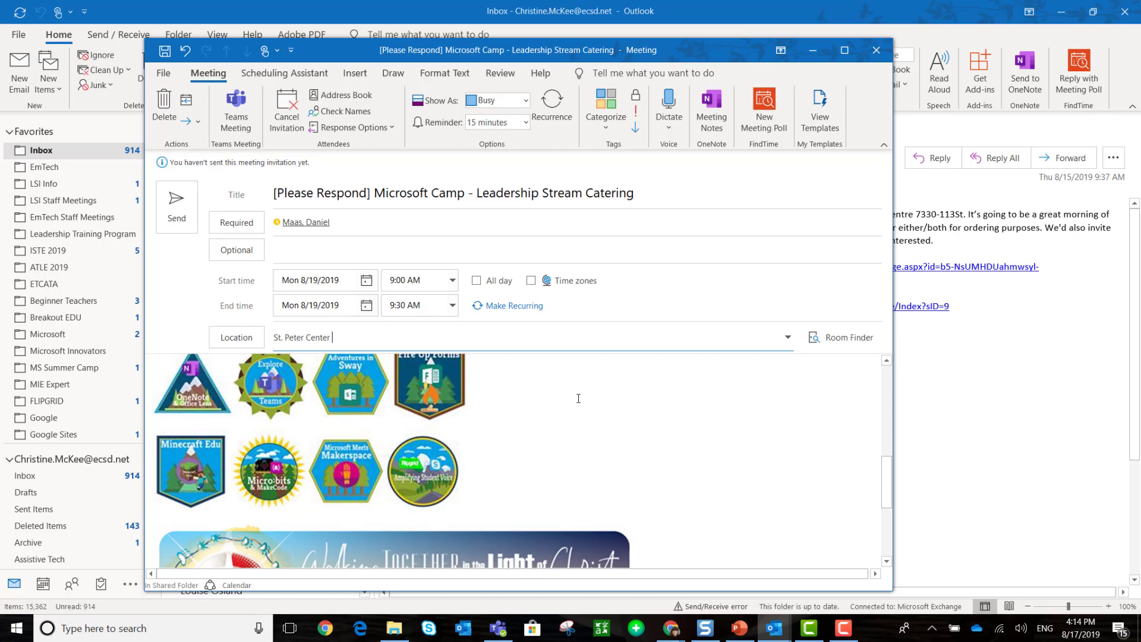
scroll(579, 398, down, 2)
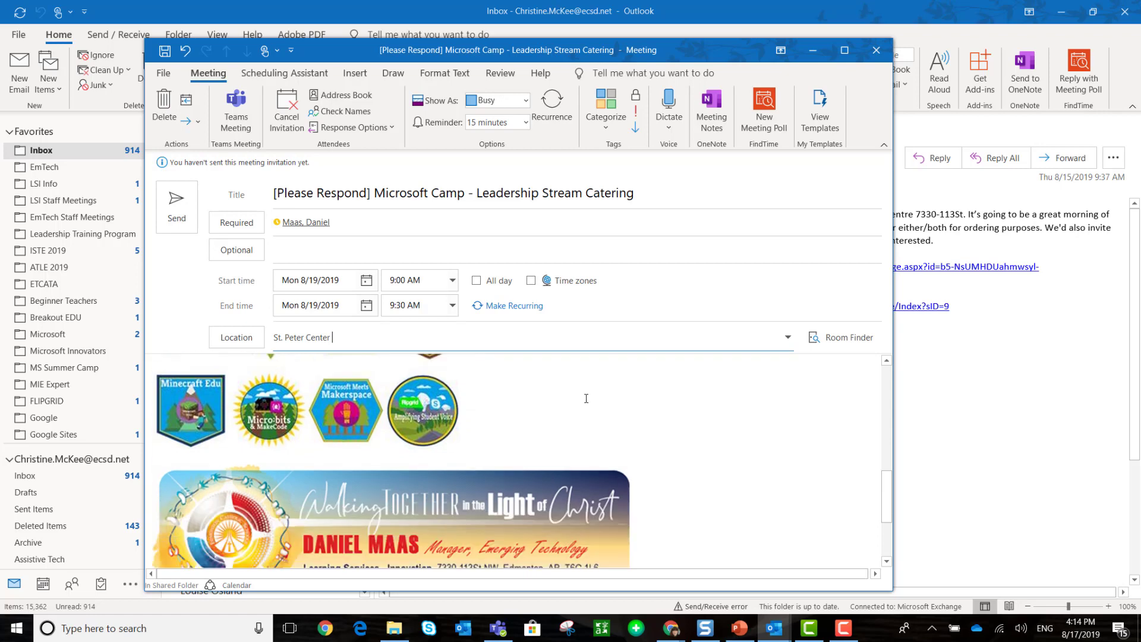
scroll(586, 398, up, 10)
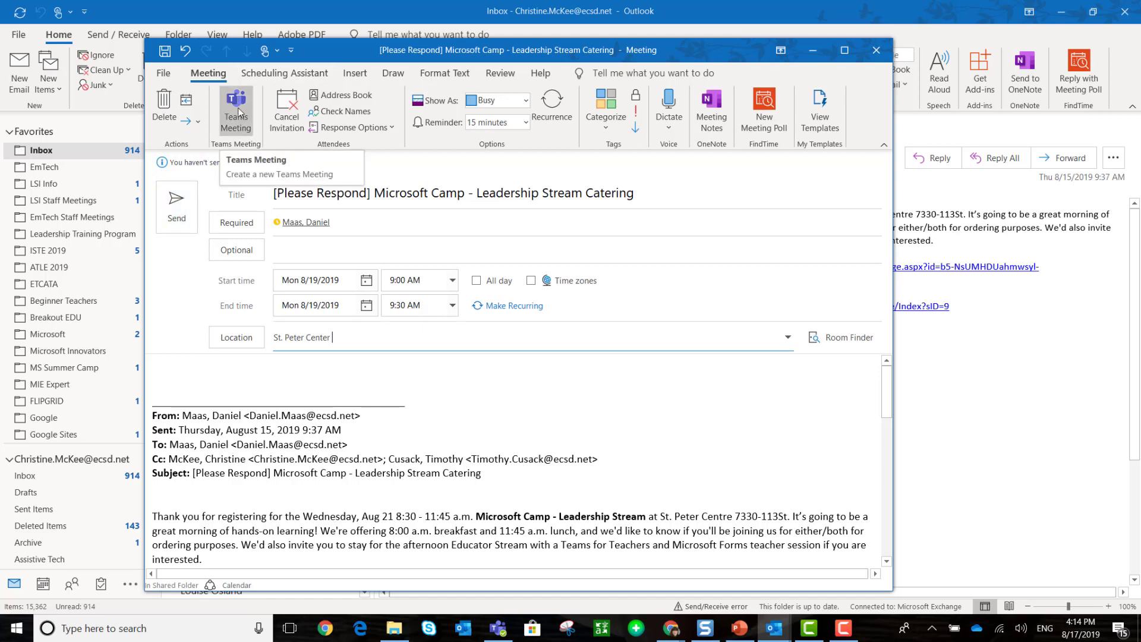
Step: Send the invitation and check it on the August 2019 calendar
click(177, 205)
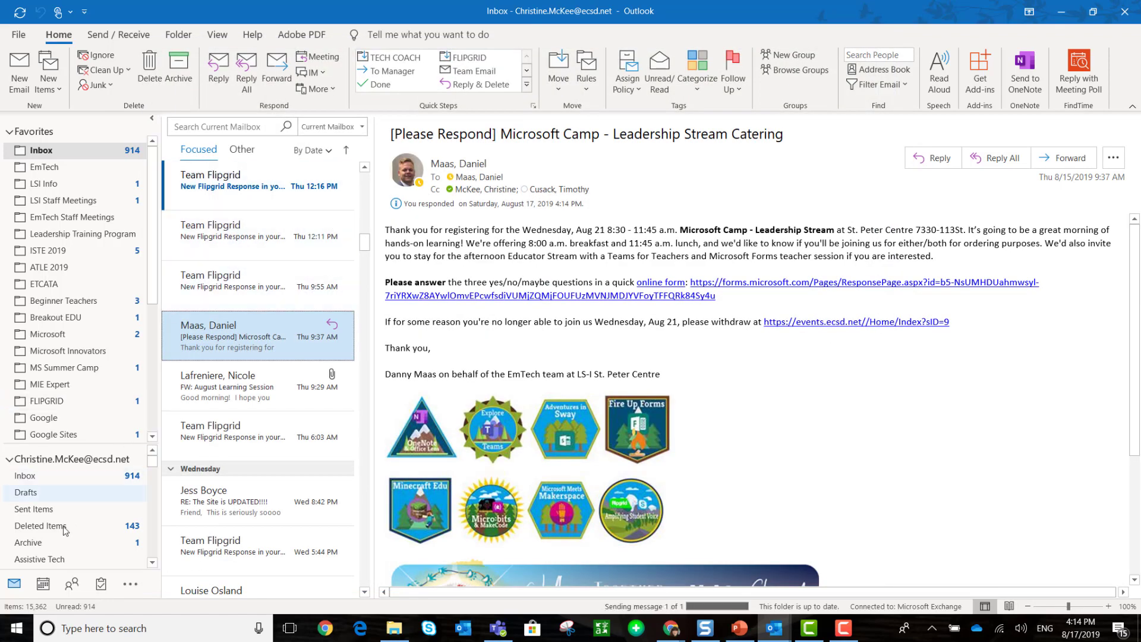
click(42, 584)
mouse_move(366, 463)
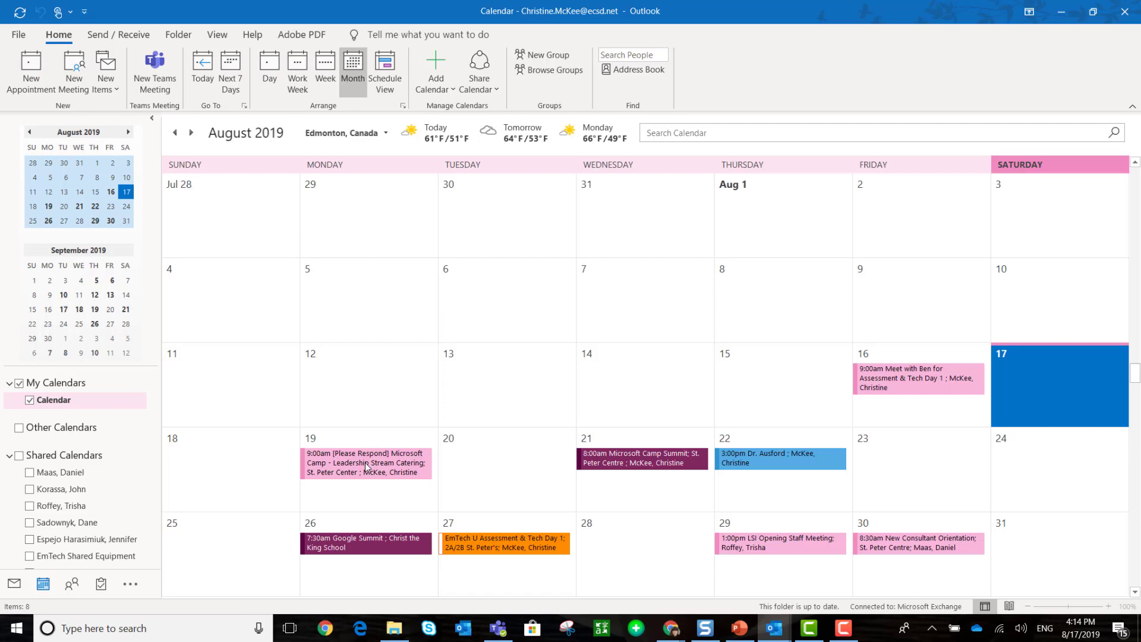
Step: Reopen the August 19 meeting from the calendar to verify its details
double_click(365, 465)
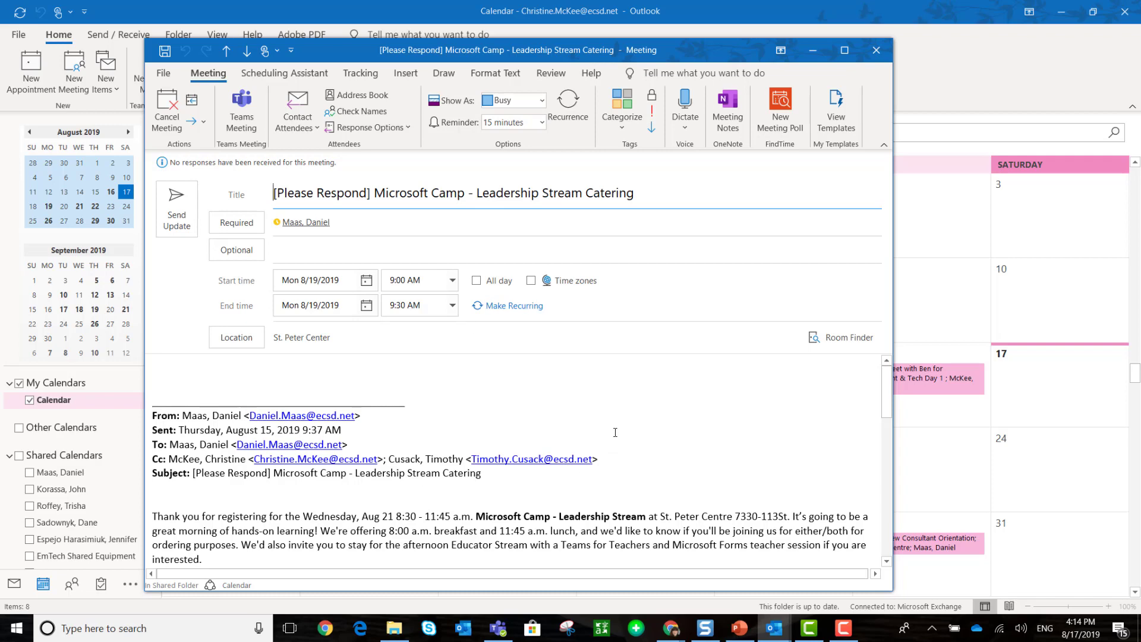
scroll(616, 432, down, 2)
scroll(615, 432, down, 3)
scroll(573, 478, down, 2)
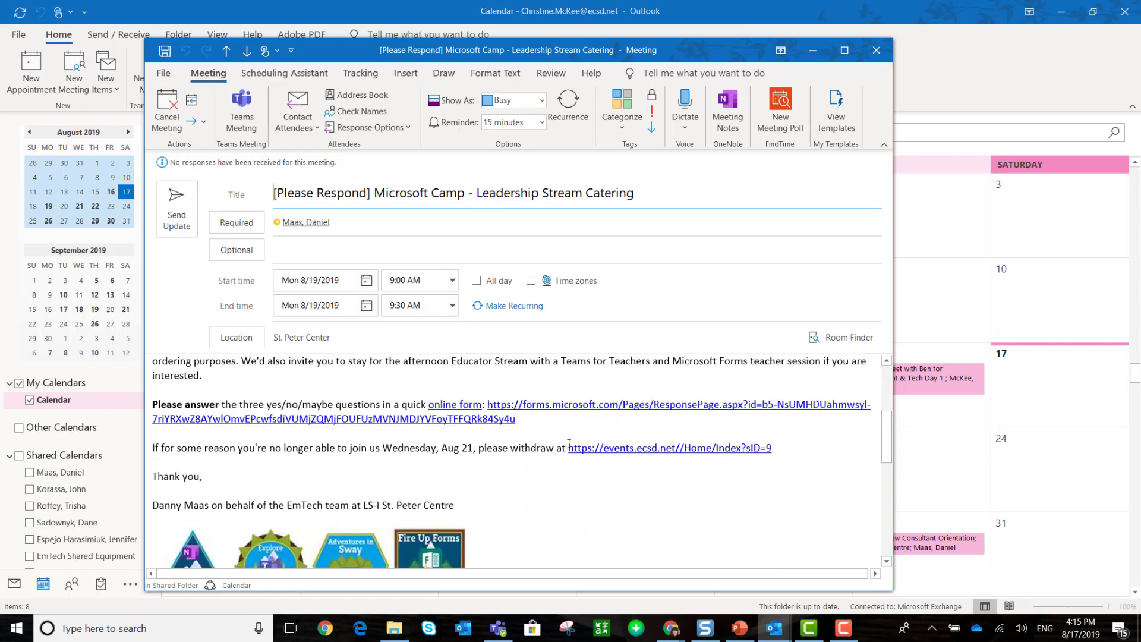
scroll(641, 455, up, 5)
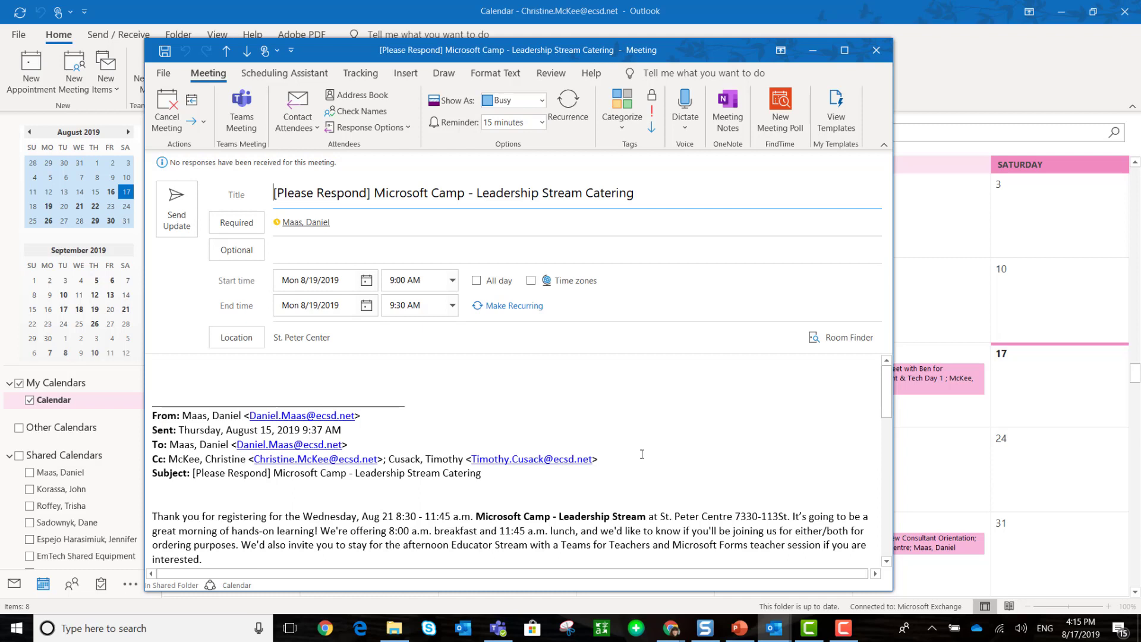